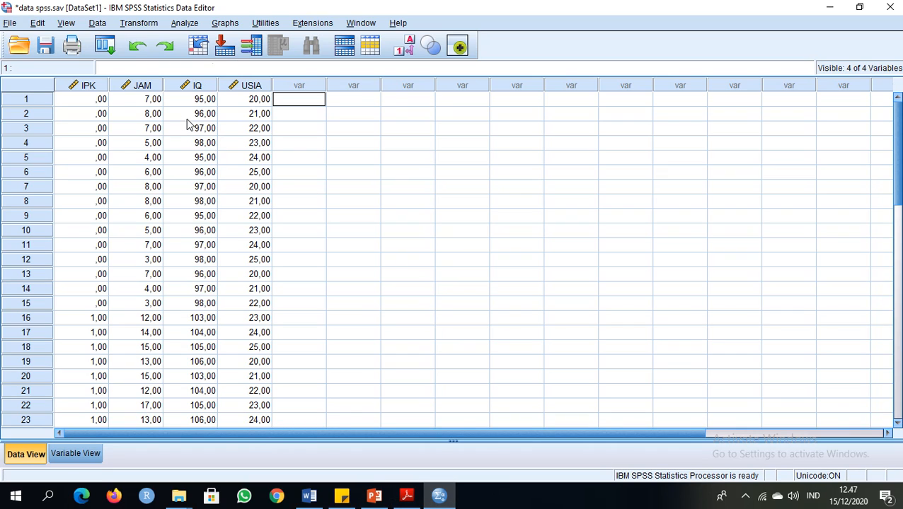
# Run Explore on JAM, IQ and USIA with IPK as the factor, including normality plots with tests
pyautogui.click(184, 23)
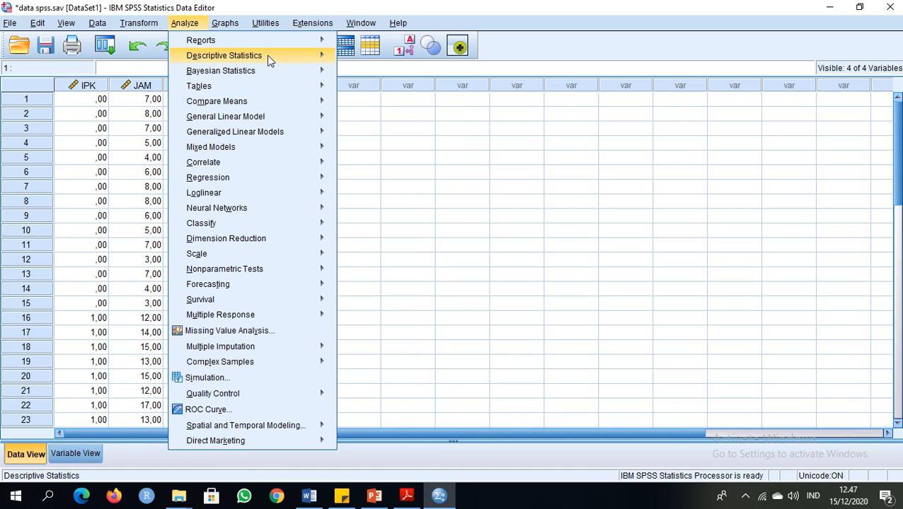
pyautogui.moveTo(267, 55)
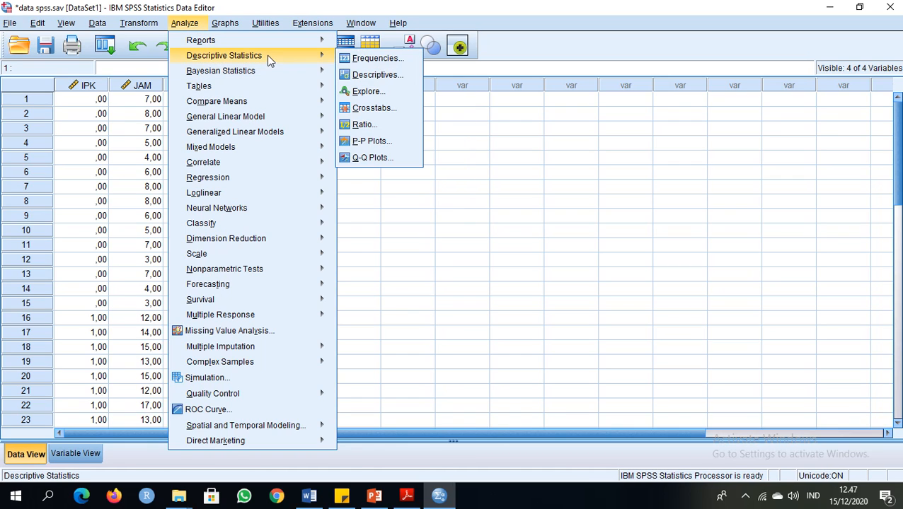
pyautogui.click(365, 91)
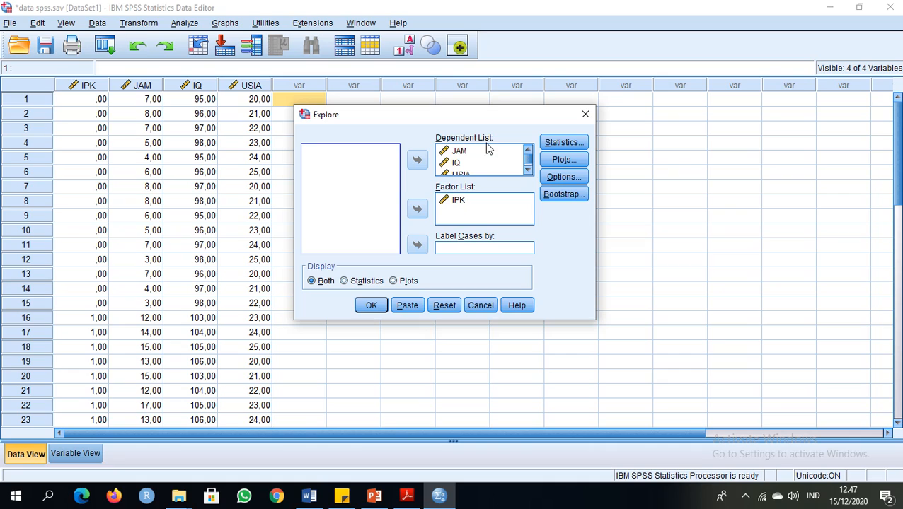
pyautogui.moveTo(530, 164); pyautogui.dragTo(527, 180)
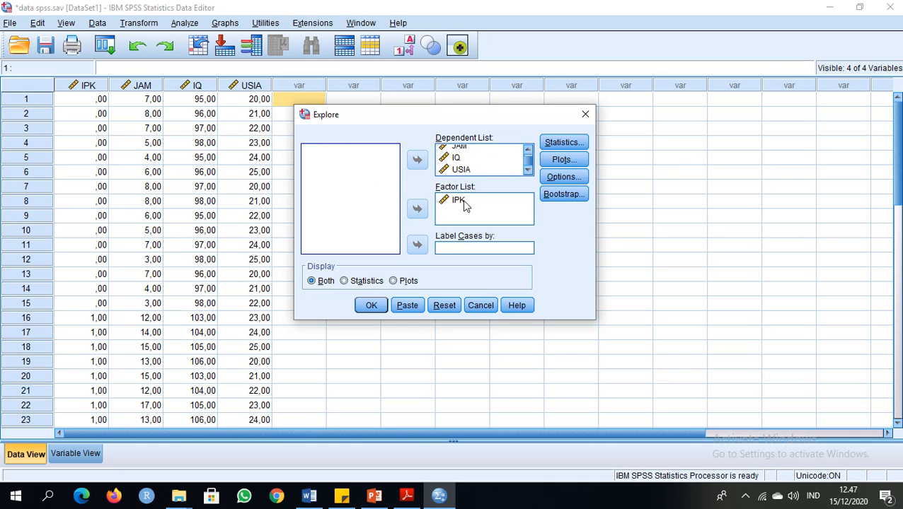
pyautogui.click(564, 160)
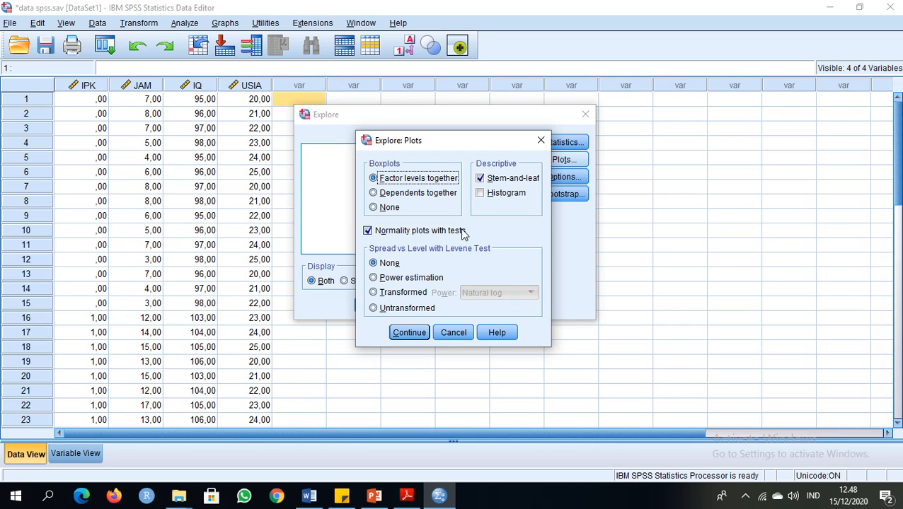
pyautogui.click(407, 333)
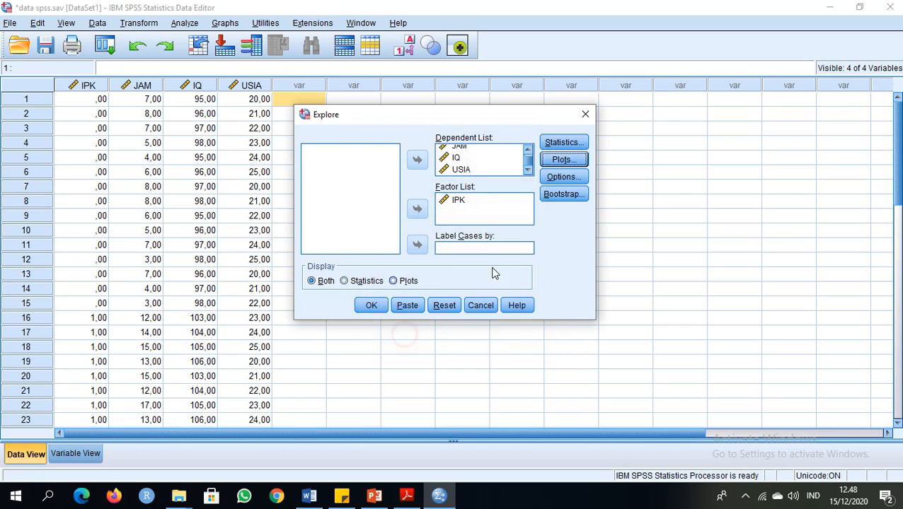
pyautogui.click(368, 307)
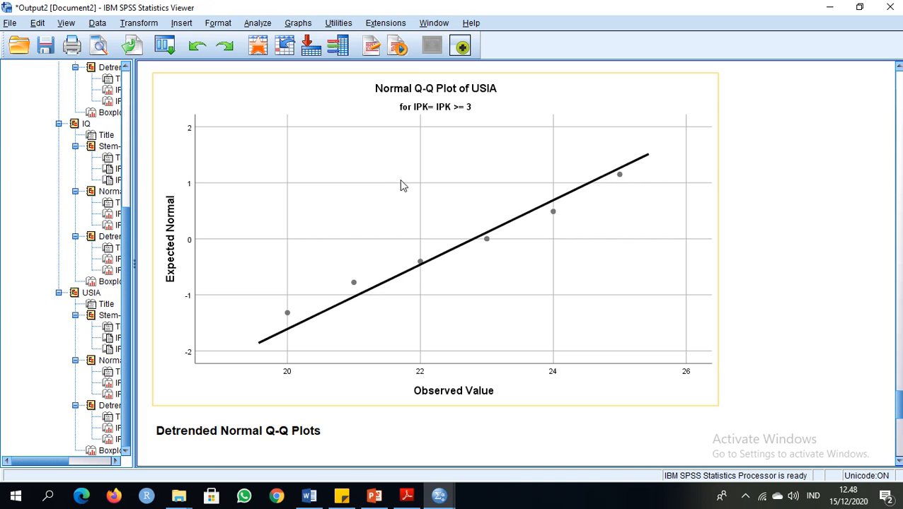
# Examine the Tests of Normality table in the Explore output for JAM, IQ and USIA
pyautogui.scroll(15, 558, 195)
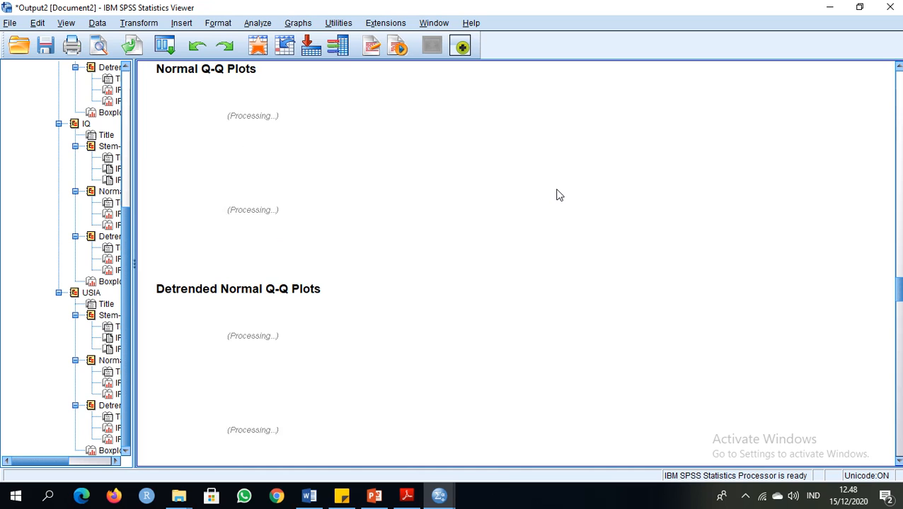
pyautogui.scroll(15, 558, 194)
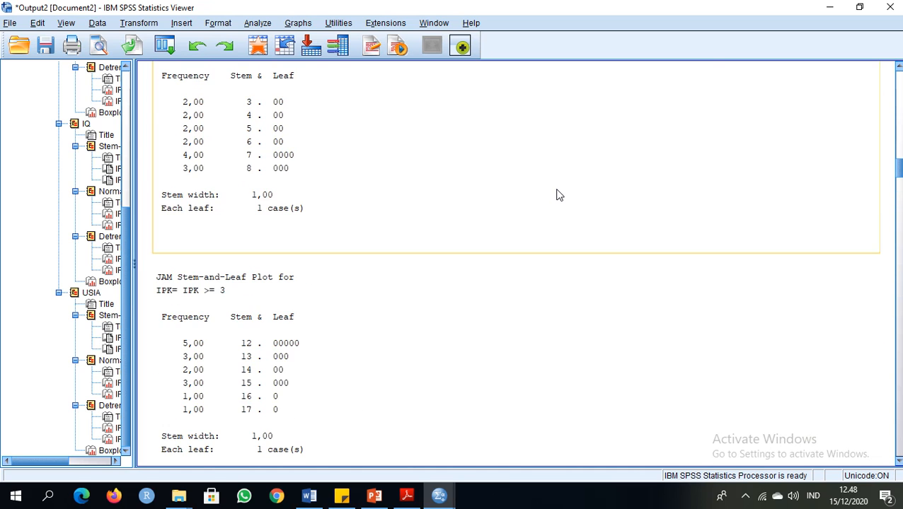
pyautogui.scroll(4, 559, 195)
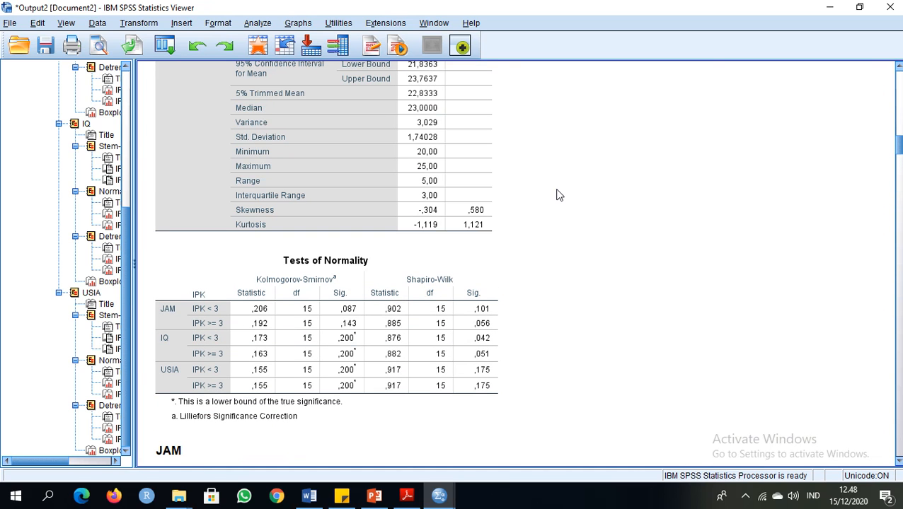
pyautogui.click(389, 263)
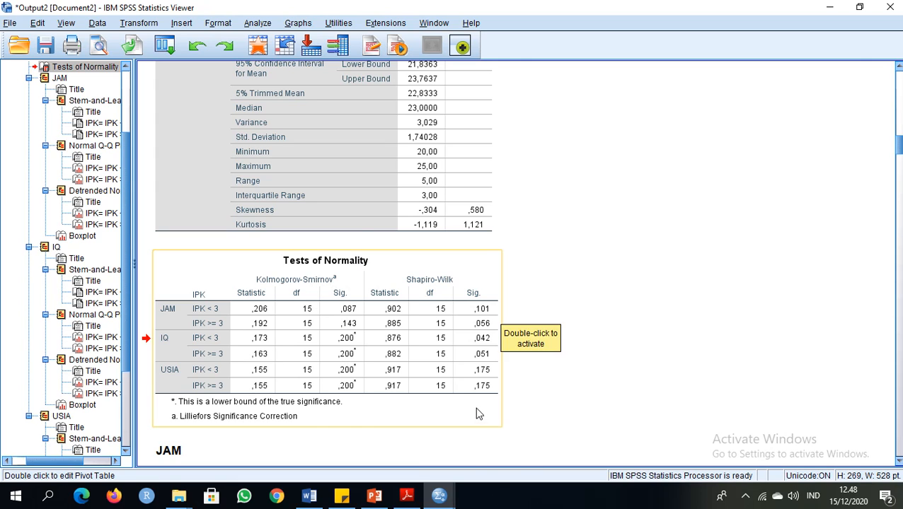
# Return to the data spss.sav dataset and start a Discriminant Analysis
pyautogui.click(438, 498)
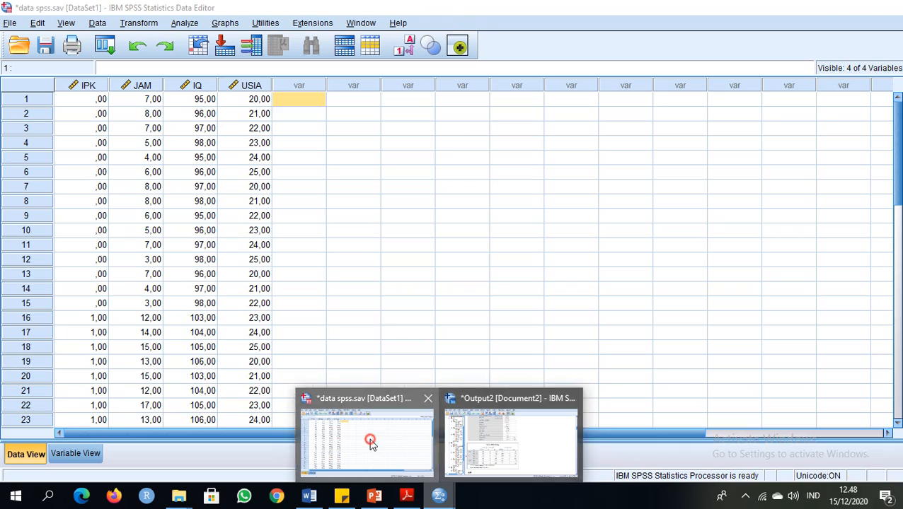
pyautogui.click(371, 446)
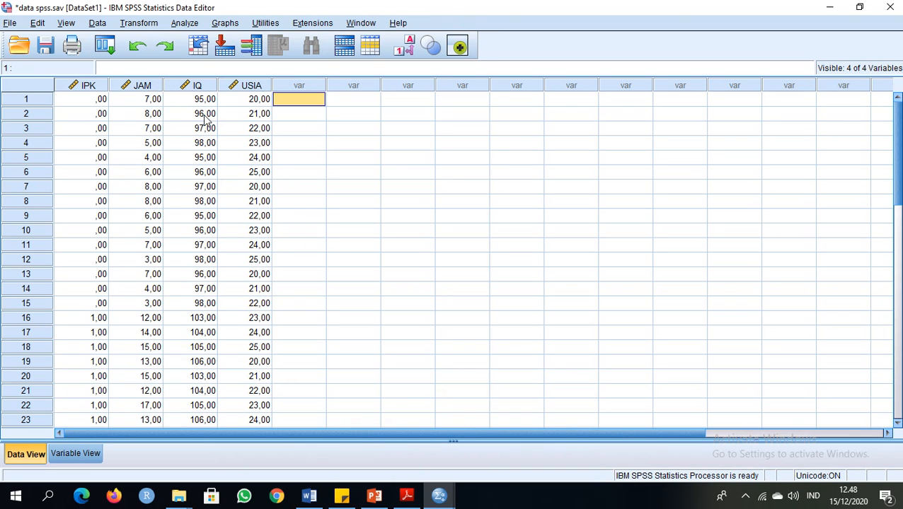
pyautogui.click(181, 24)
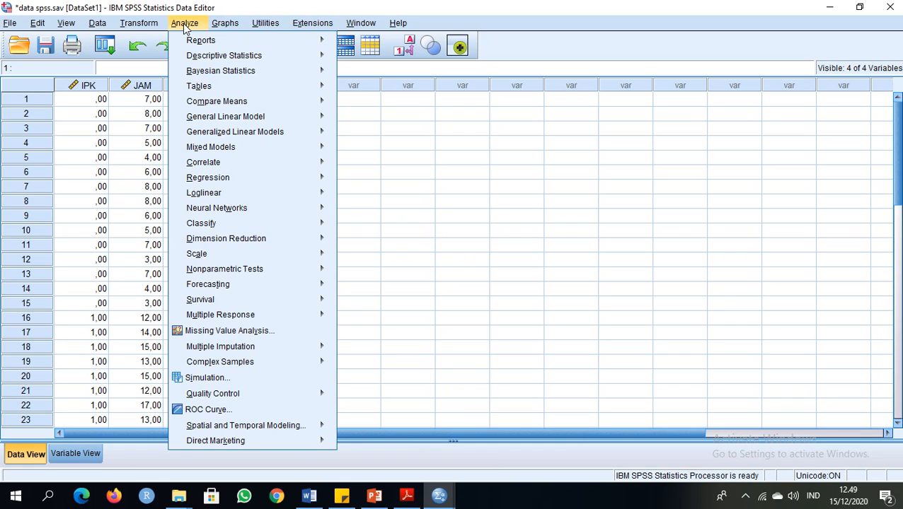
pyautogui.click(409, 128)
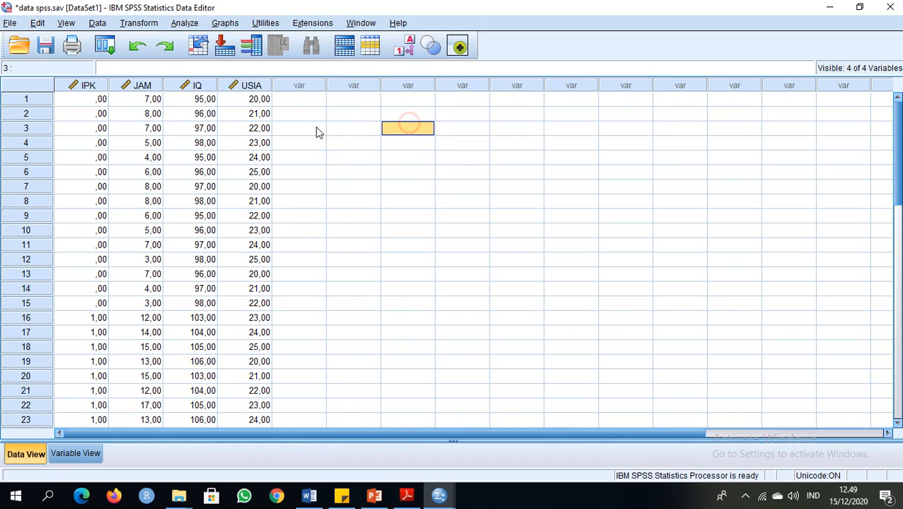
pyautogui.click(182, 24)
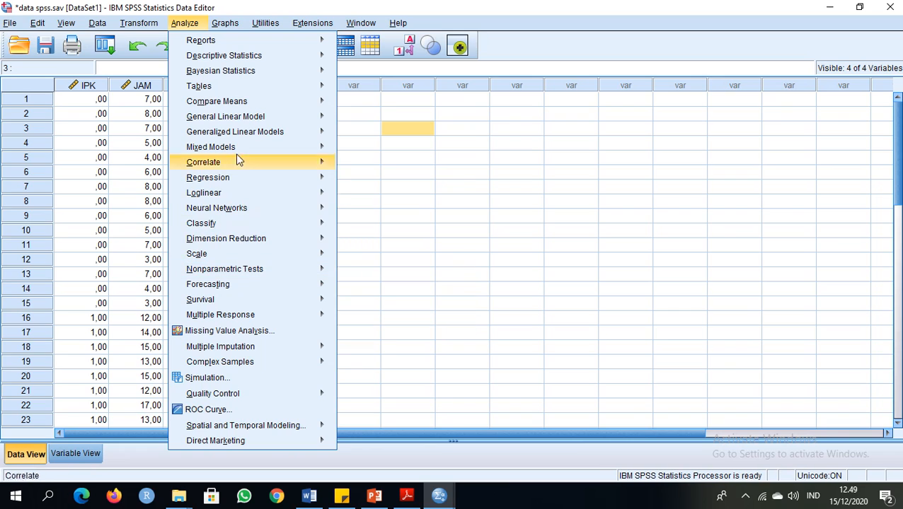
pyautogui.click(188, 27)
pyautogui.click(187, 26)
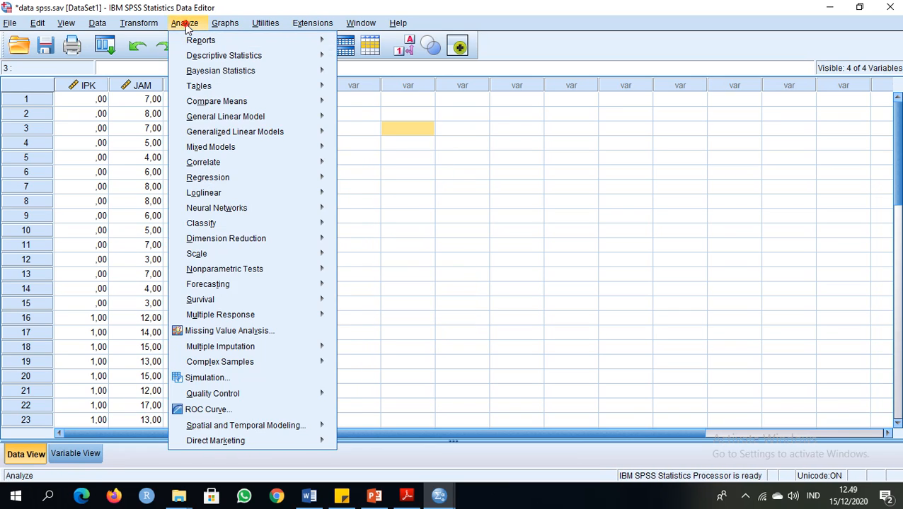
pyautogui.moveTo(209, 226)
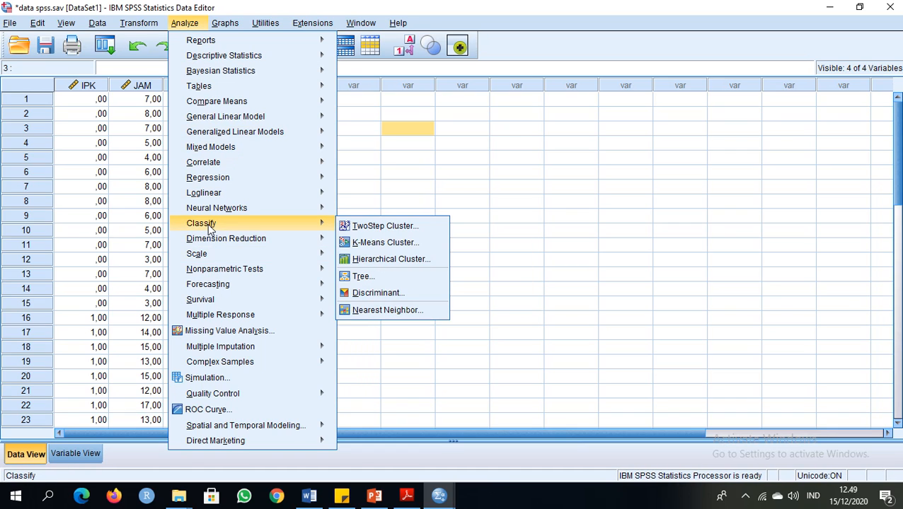
pyautogui.click(381, 293)
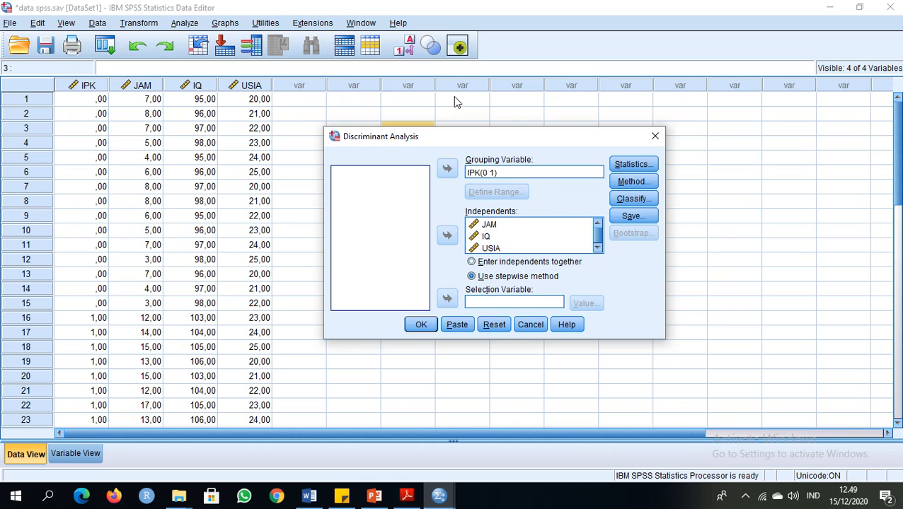
# Remove the IPK grouping variable and the independents JAM, IQ and USIA from the discriminant analysis setup
pyautogui.moveTo(461, 144); pyautogui.dragTo(420, 119)
pyautogui.click(436, 146)
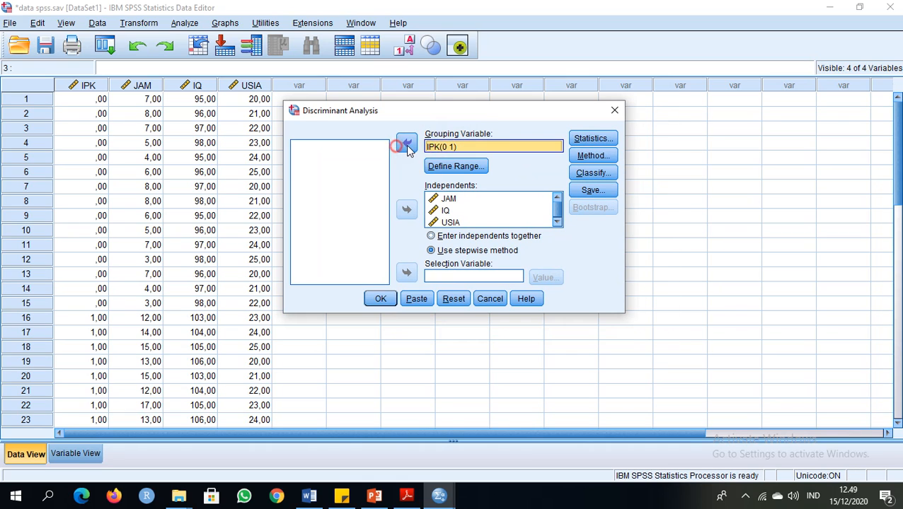
pyautogui.click(406, 143)
pyautogui.click(449, 199)
pyautogui.click(406, 210)
pyautogui.click(446, 199)
pyautogui.click(406, 208)
pyautogui.click(448, 199)
pyautogui.click(407, 209)
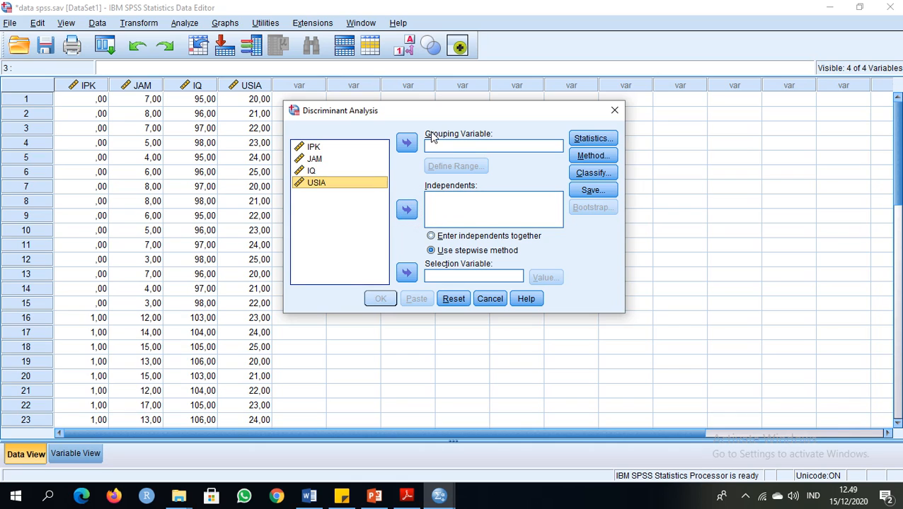
# Assign IPK as the grouping variable and define its range with minimum 0 and maximum 1
pyautogui.moveTo(428, 113); pyautogui.dragTo(429, 109)
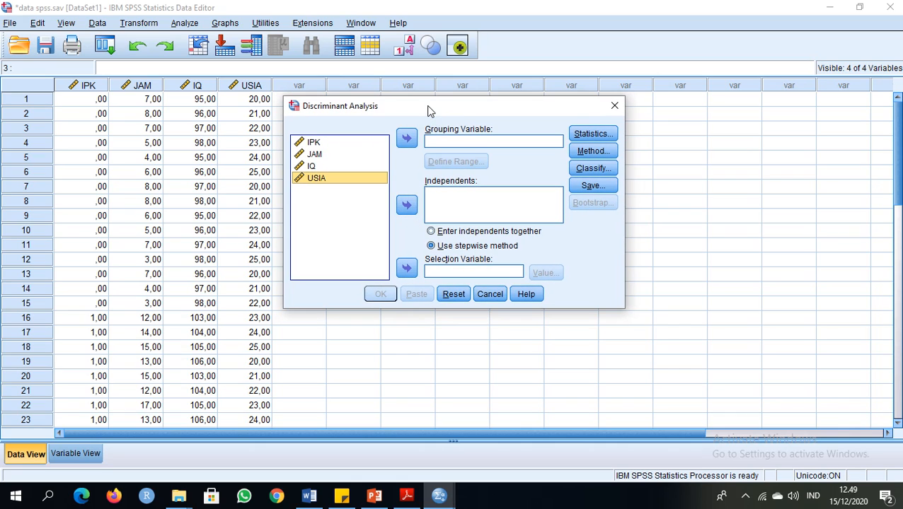
pyautogui.click(314, 145)
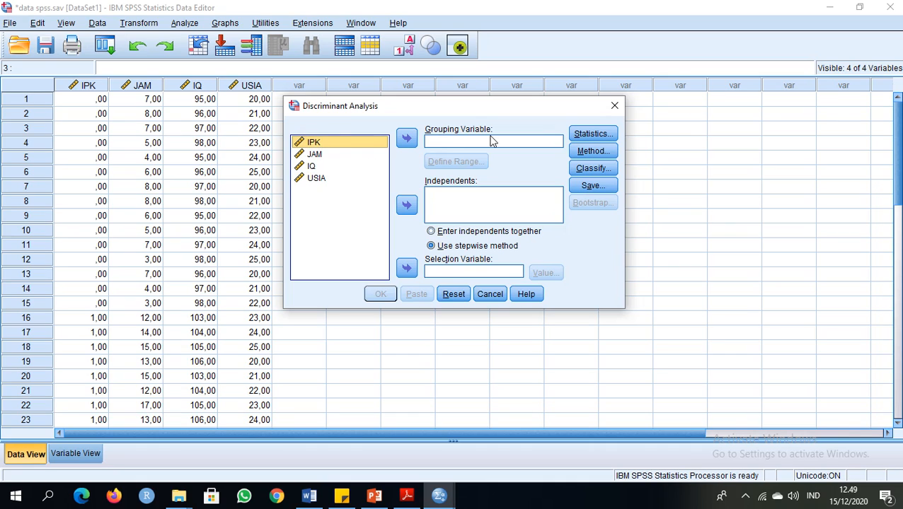
pyautogui.click(407, 139)
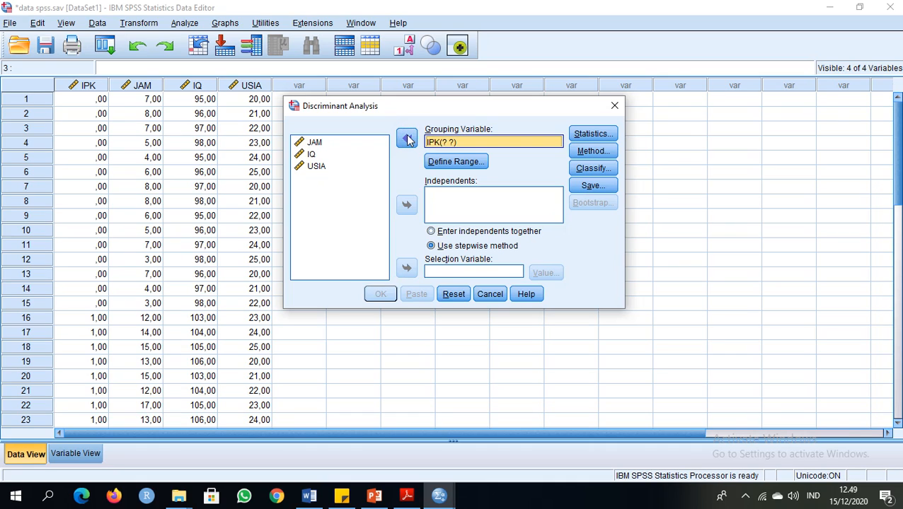
pyautogui.click(453, 164)
pyautogui.write('0')
pyautogui.click(573, 223)
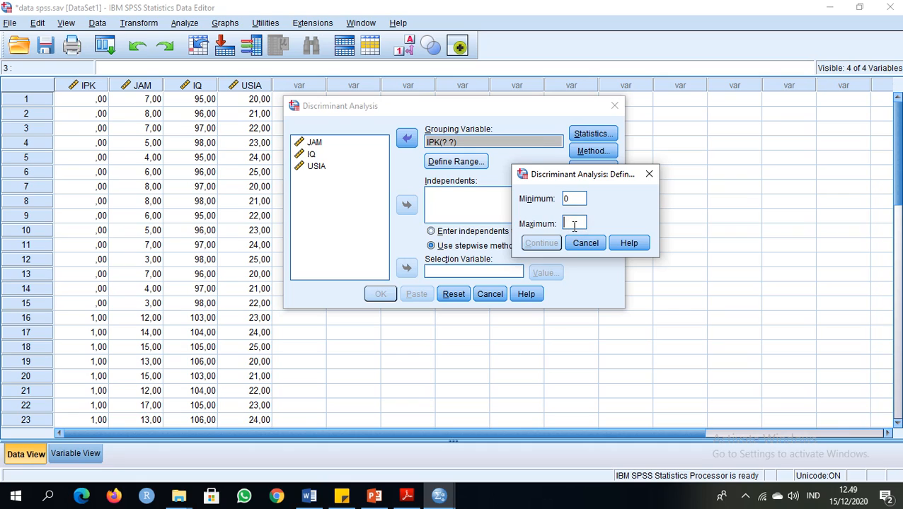
pyautogui.write('1')
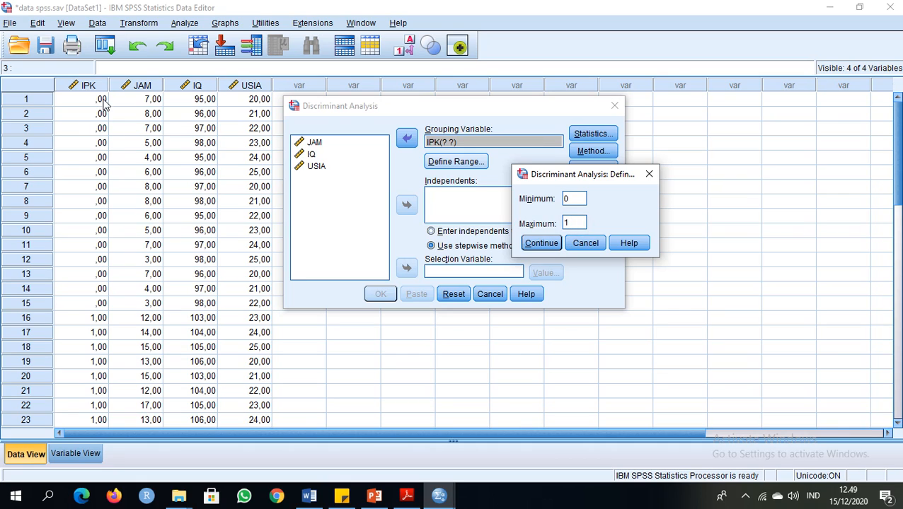
pyautogui.click(541, 244)
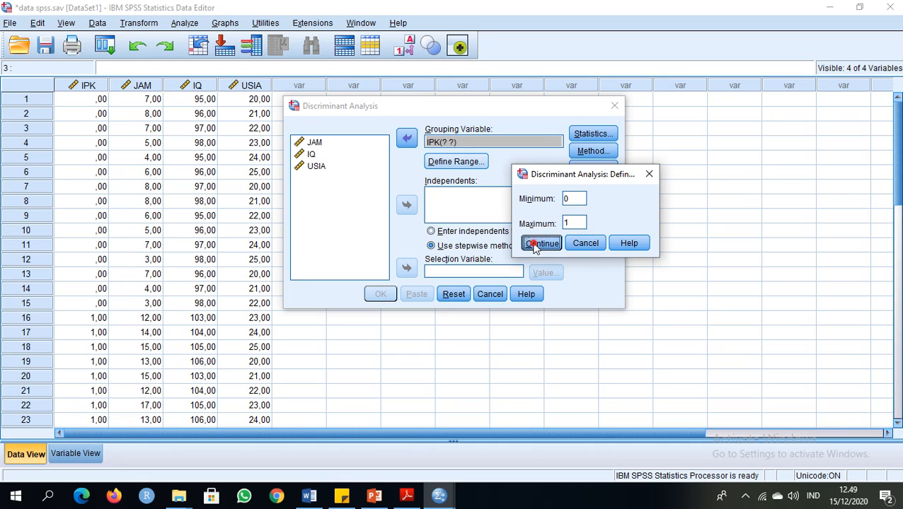
# Add JAM, IQ and USIA as independents and choose the stepwise method for the discriminant analysis
pyautogui.click(316, 144)
pyautogui.click(407, 204)
pyautogui.click(317, 145)
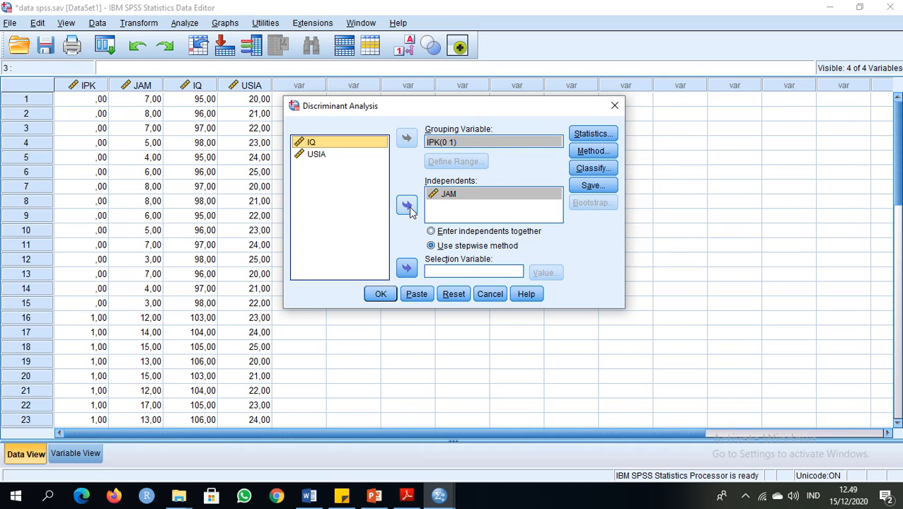
pyautogui.click(407, 206)
pyautogui.click(314, 146)
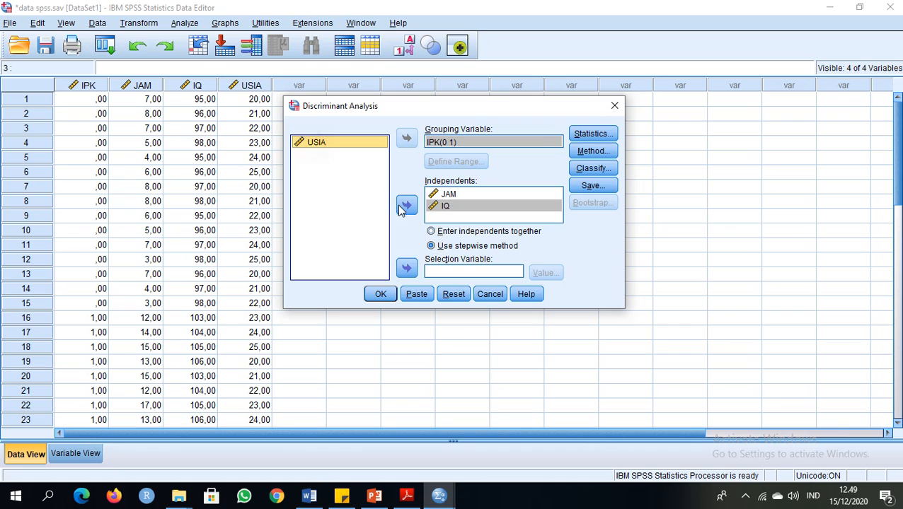
pyautogui.click(407, 206)
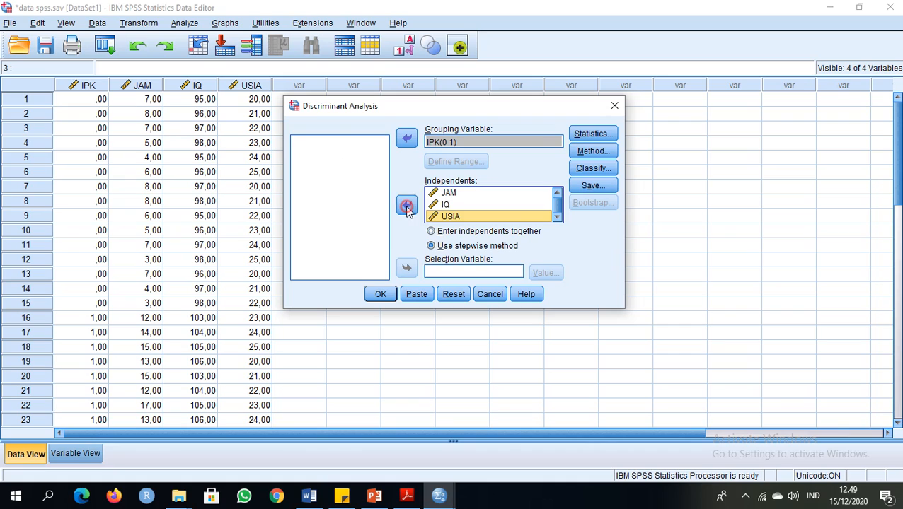
pyautogui.click(460, 246)
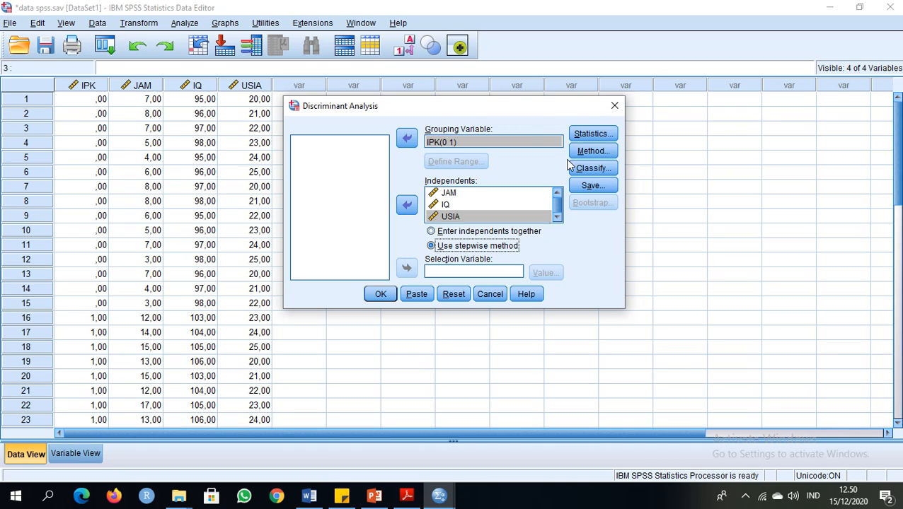
# Include Means in the discriminant statistics and exclude the within-groups correlation matrix, keeping Univariate ANOVAs and Box's M
pyautogui.click(584, 137)
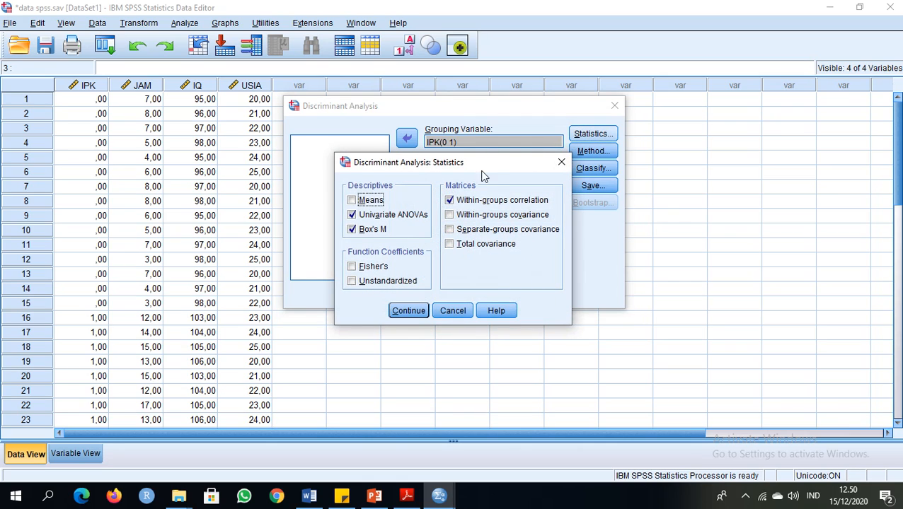
pyautogui.click(371, 201)
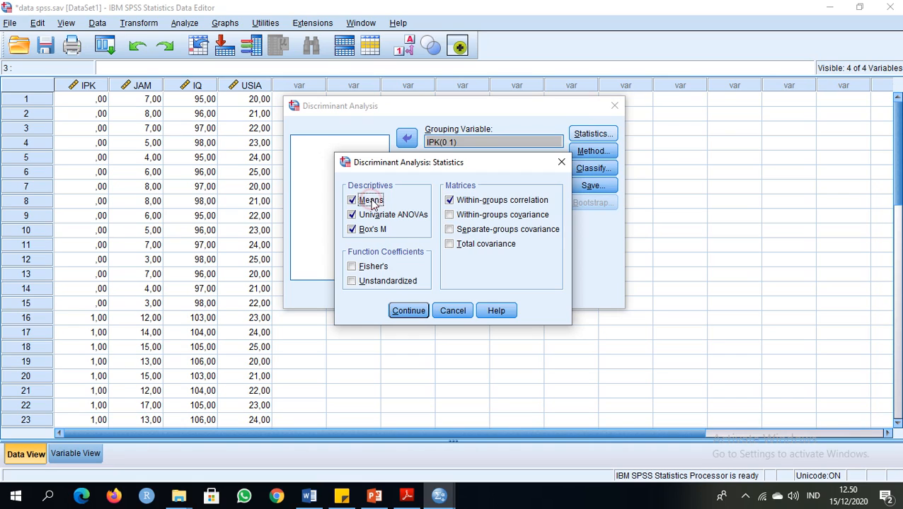
pyautogui.click(464, 201)
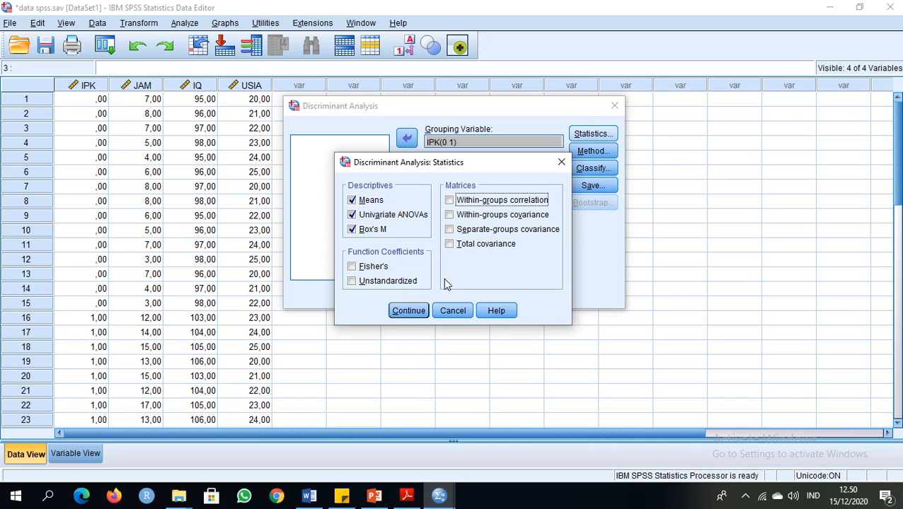
pyautogui.click(409, 311)
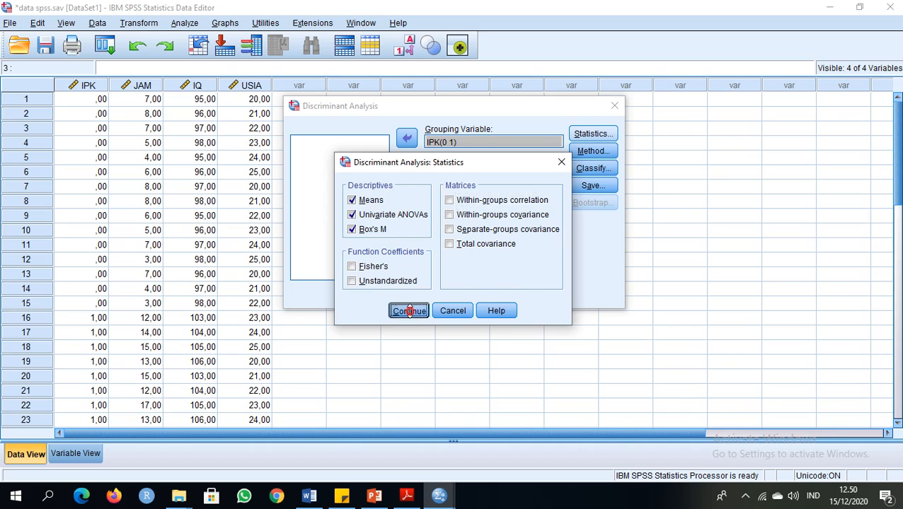
# Keep Wilks' lambda with F entry 3,84 and removal 2,71, plus classification with all groups equal, within-groups covariance and a summary table
pyautogui.click(593, 150)
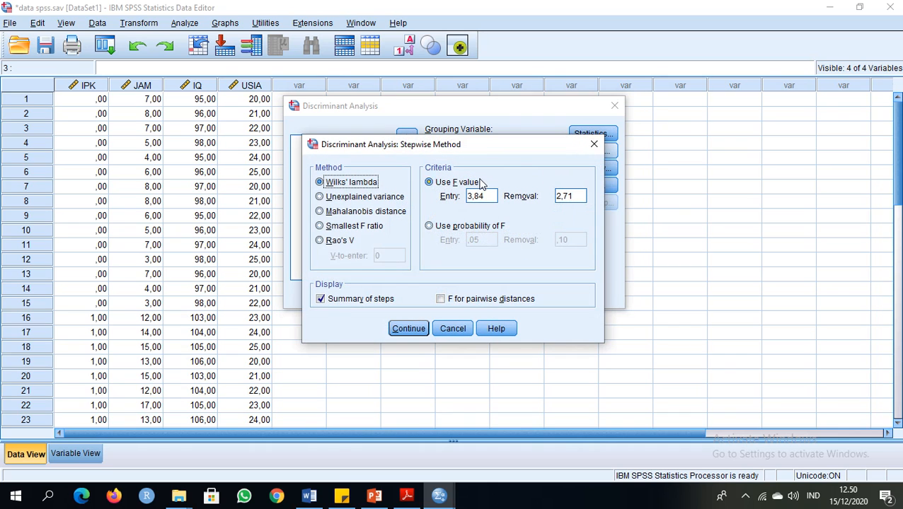
pyautogui.click(408, 329)
pyautogui.click(591, 171)
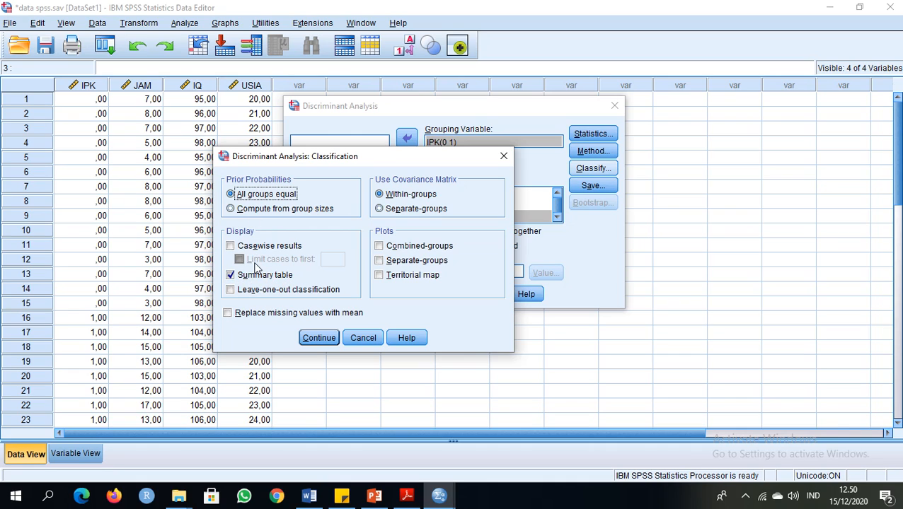
pyautogui.click(318, 337)
# Keep saving predicted group membership, discriminant scores and probabilities of group membership, and run the discriminant analysis
pyautogui.click(591, 186)
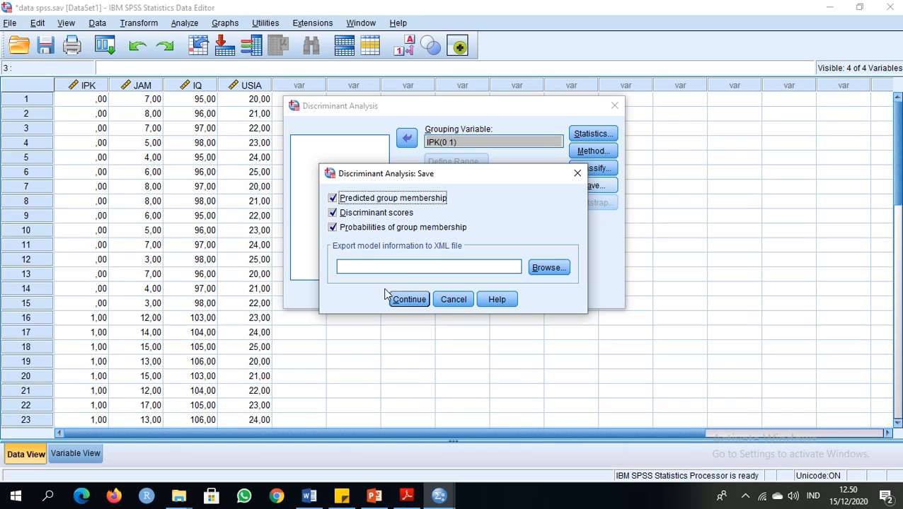
pyautogui.click(406, 300)
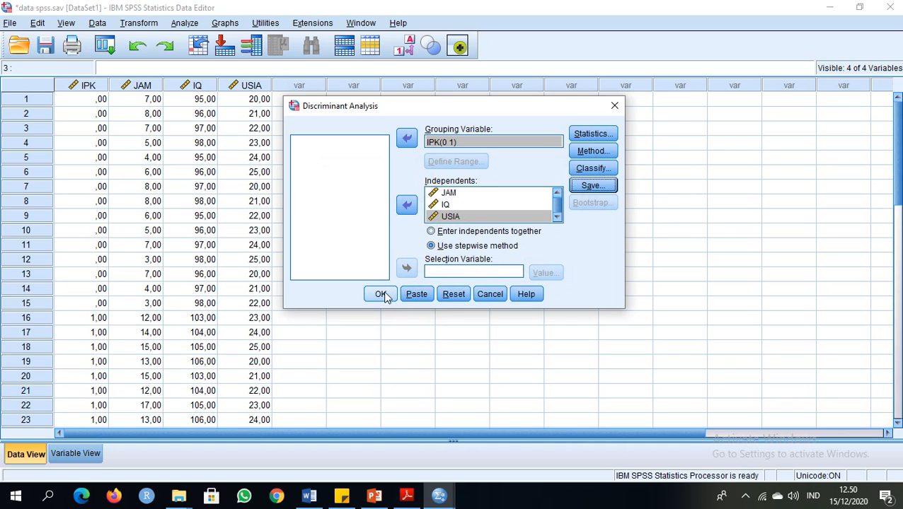
pyautogui.click(381, 295)
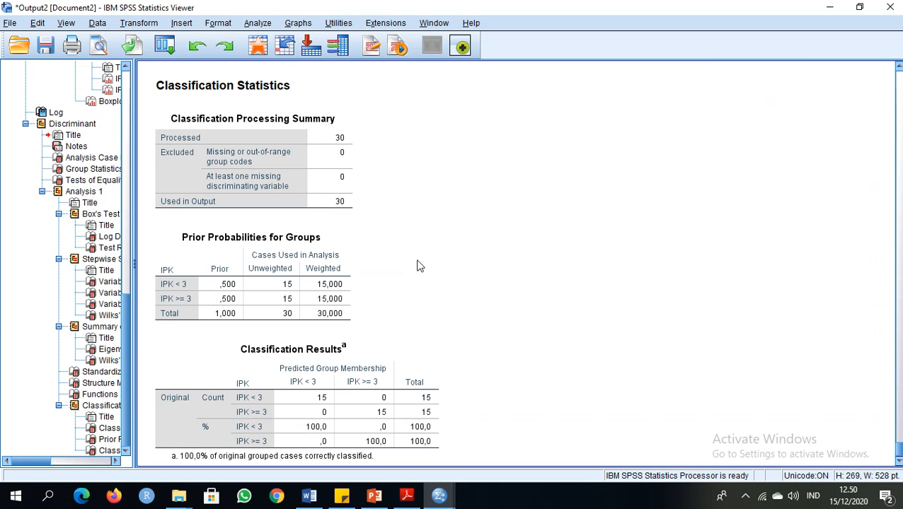
# Review the discriminant output from the classification results back through the canonical function tables to the Analysis Case Processing Summary
pyautogui.click(532, 211)
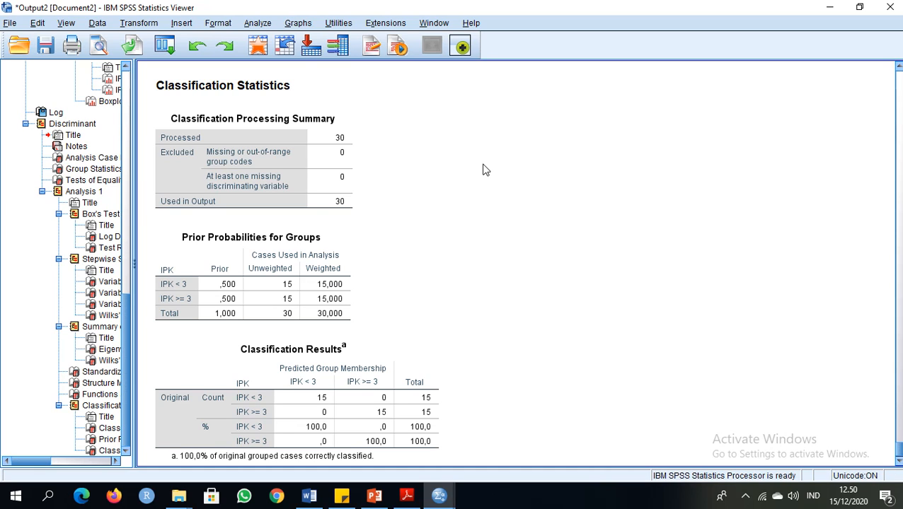
pyautogui.scroll(-1, 487, 169)
pyautogui.scroll(6, 487, 170)
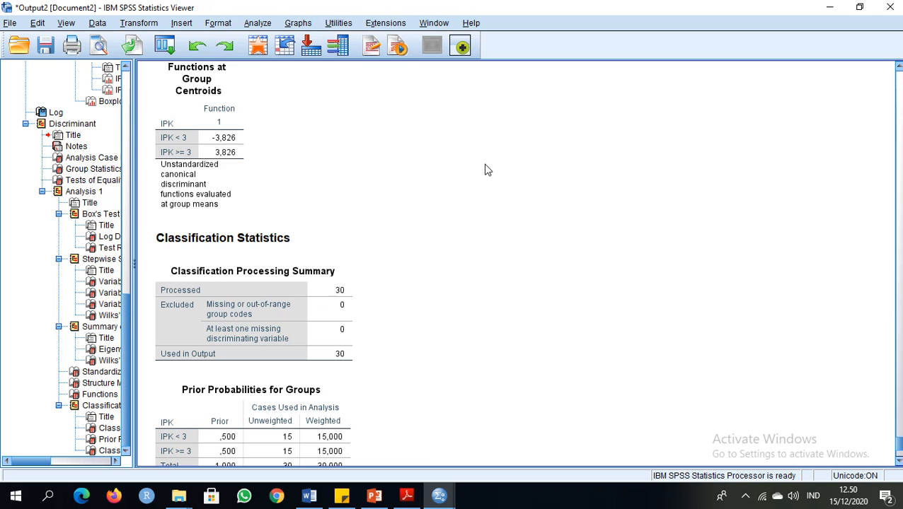
pyautogui.scroll(-2, 487, 170)
pyautogui.scroll(6, 487, 169)
pyautogui.scroll(-6, 487, 170)
pyautogui.scroll(-4, 487, 170)
pyautogui.scroll(20, 485, 170)
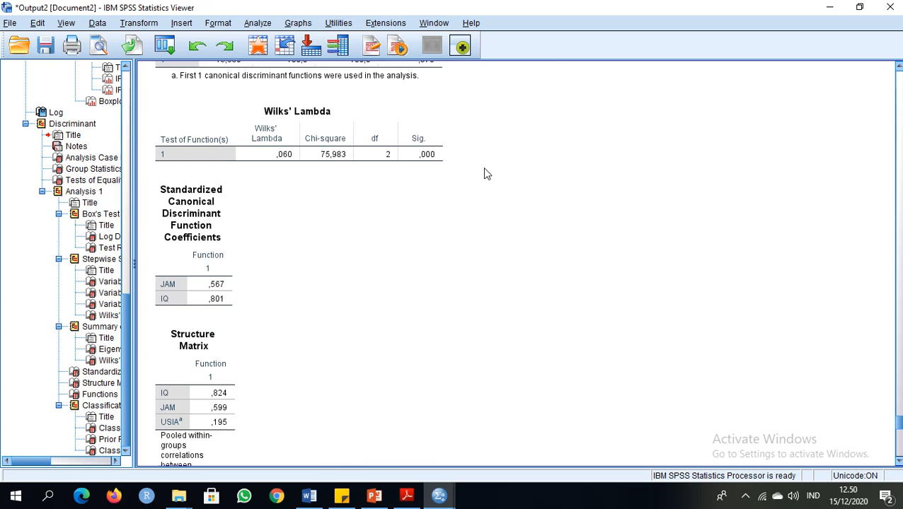
pyautogui.scroll(15, 484, 172)
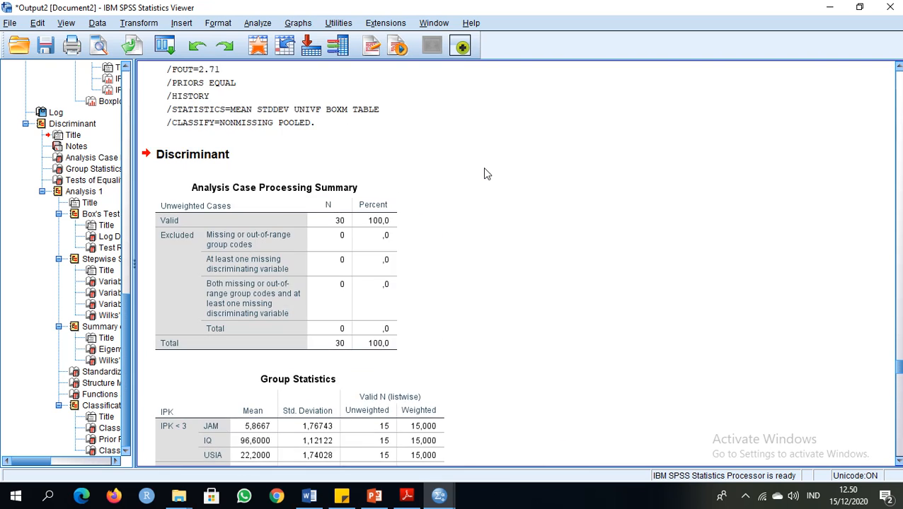
# Examine the Group Statistics table with the means and standard deviations of JAM, IQ and USIA per IPK group, and select it
pyautogui.scroll(-7, 485, 172)
pyautogui.scroll(-3, 485, 172)
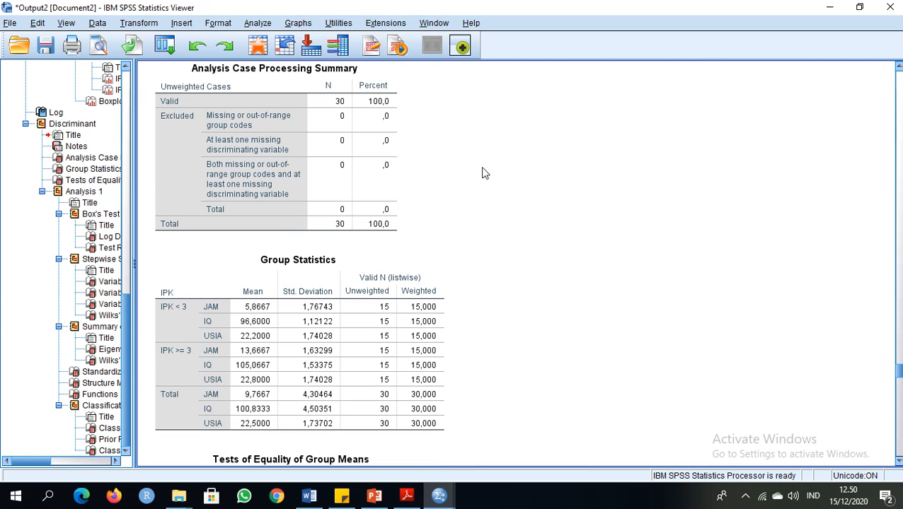
pyautogui.scroll(-2, 485, 174)
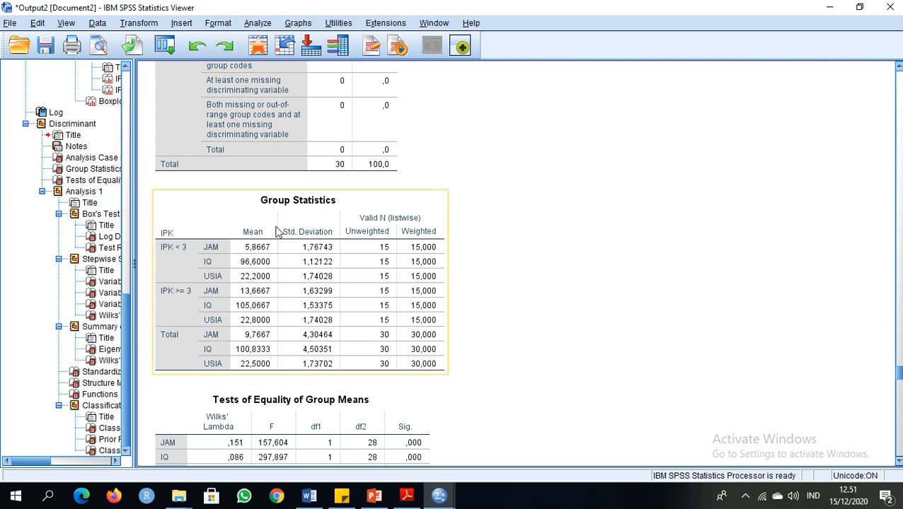
pyautogui.scroll(5, 327, 238)
pyautogui.scroll(-6, 328, 241)
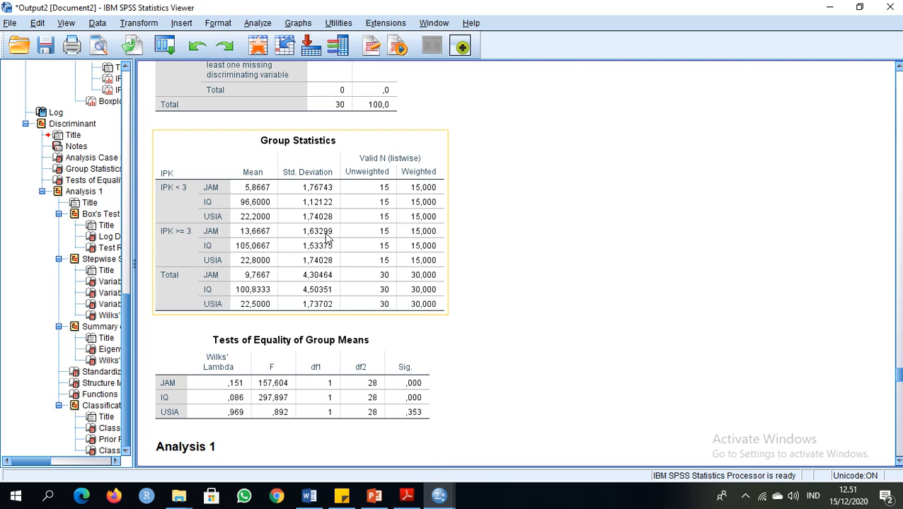
pyautogui.click(239, 141)
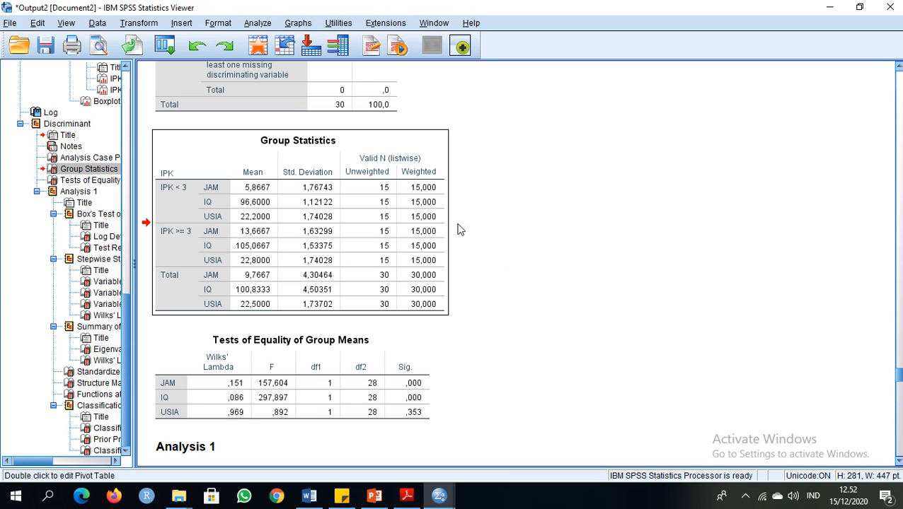
# Look over the Box's test section, and select the Tests of Equality of Group Means table to examine JAM, IQ and USIA
pyautogui.scroll(-3, 549, 220)
pyautogui.scroll(-2, 549, 221)
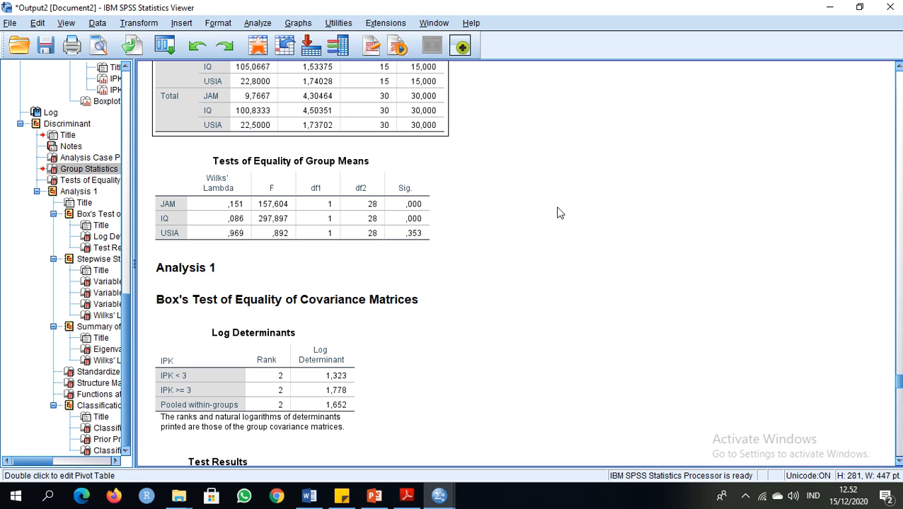
pyautogui.scroll(-7, 495, 233)
pyautogui.scroll(5, 497, 234)
pyautogui.scroll(-3, 498, 235)
pyautogui.scroll(3, 497, 235)
pyautogui.scroll(4, 498, 235)
pyautogui.click(260, 231)
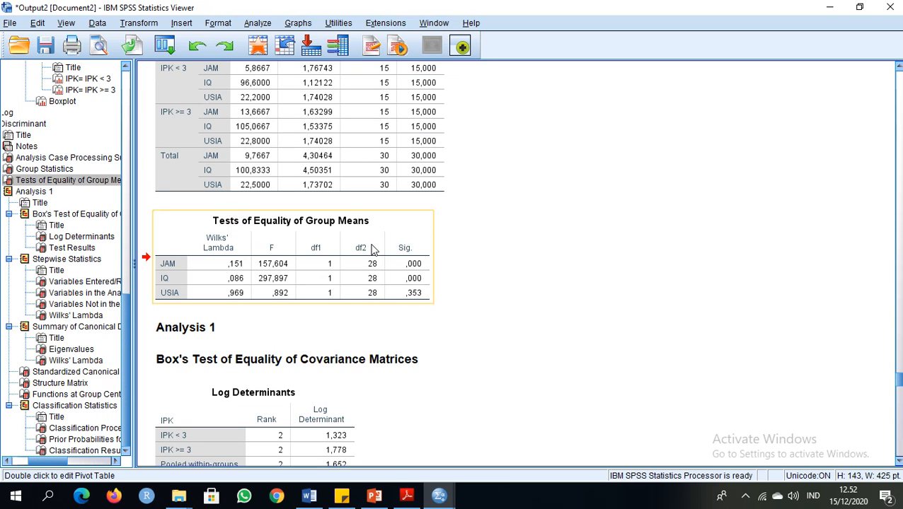